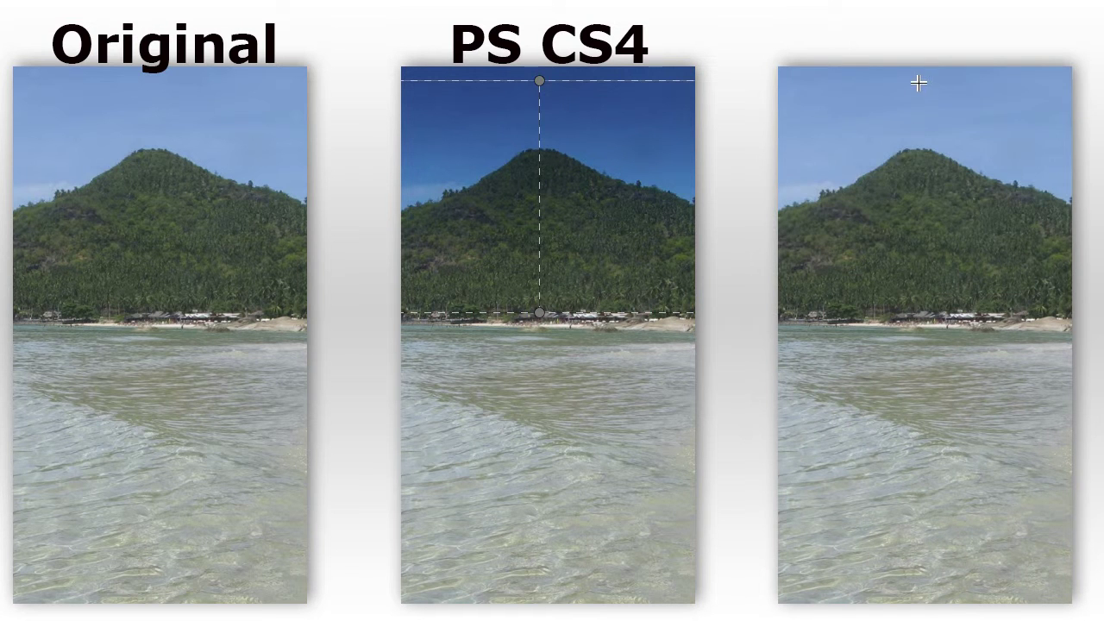
Step: Drag a graduated filter from the third image's top edge down to the horizon
left_click_drag(917, 81, 916, 315)
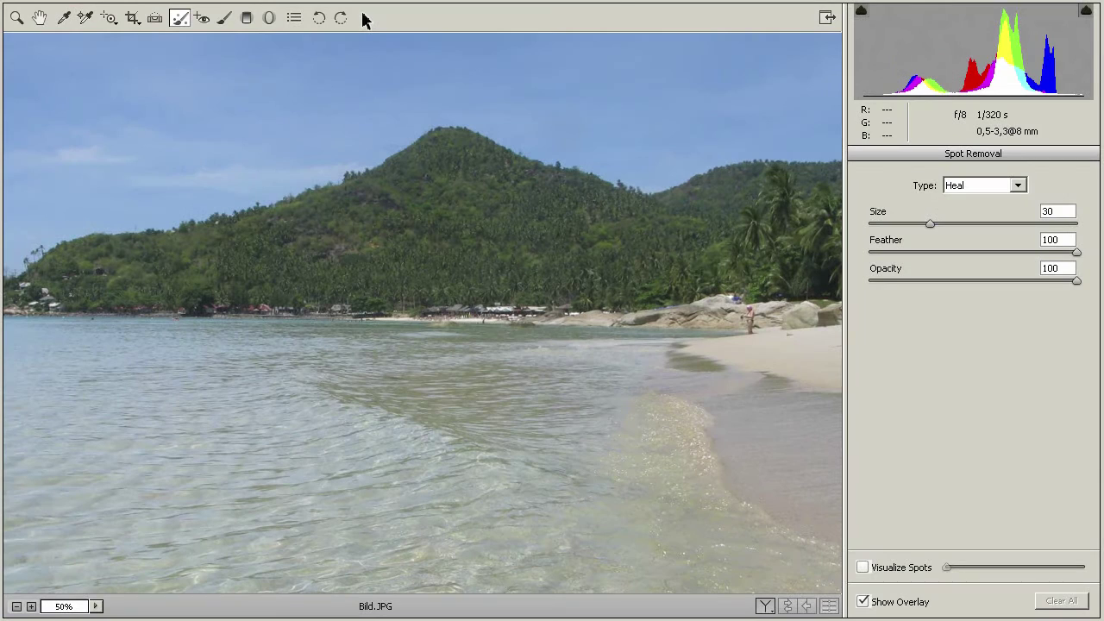
Step: Add a graduated filter from the top edge to the horizon and set its Exposure to -1,70
left_click(245, 20)
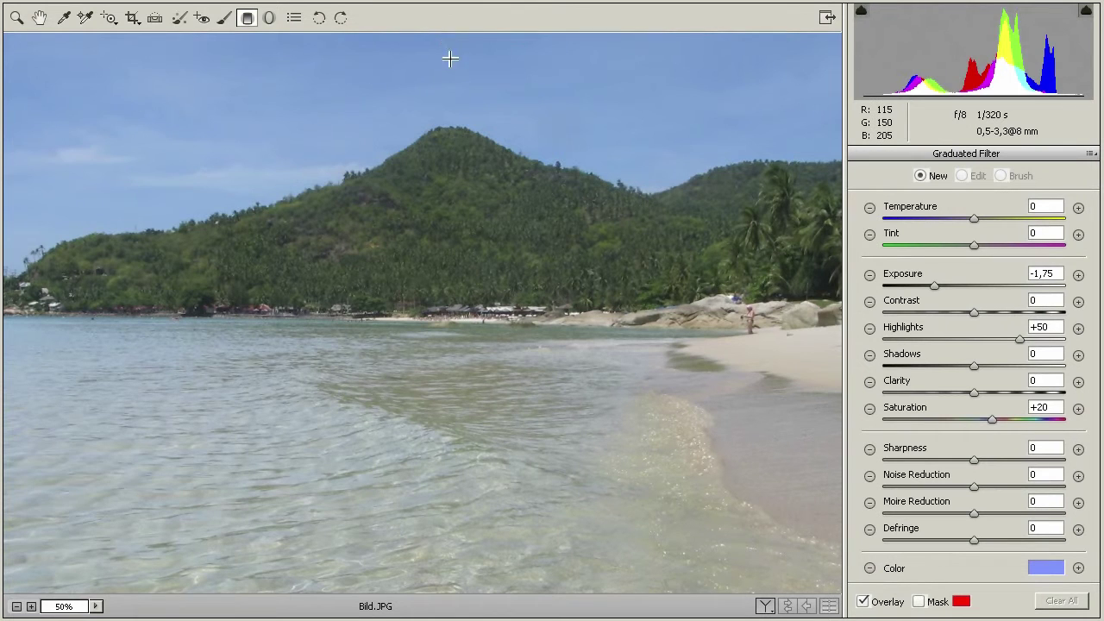
left_click_drag(446, 40, 446, 312)
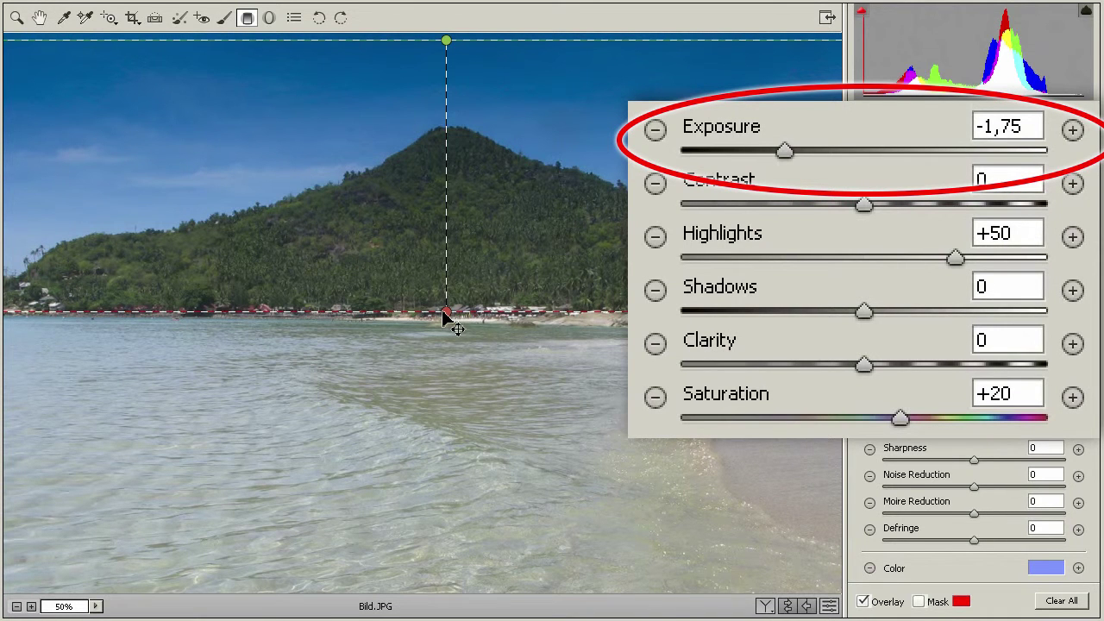
mouse_move(789, 154)
left_mouse_down()
mouse_move(897, 170)
mouse_move(936, 148)
mouse_move(695, 150)
mouse_move(798, 170)
left_mouse_up()
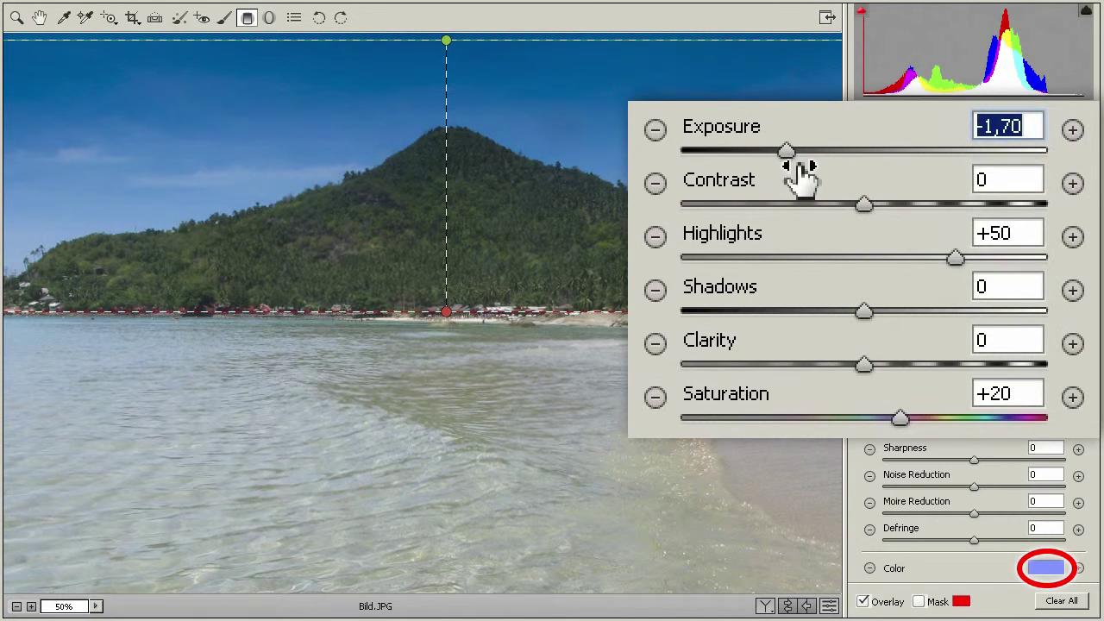
left_click(765, 606)
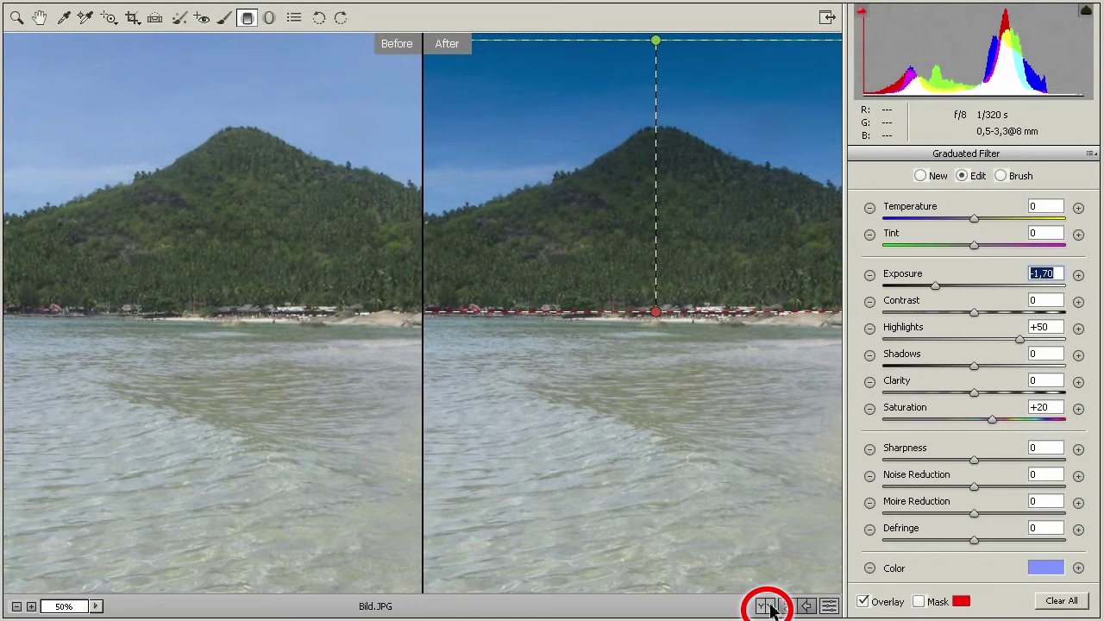
left_click(770, 609)
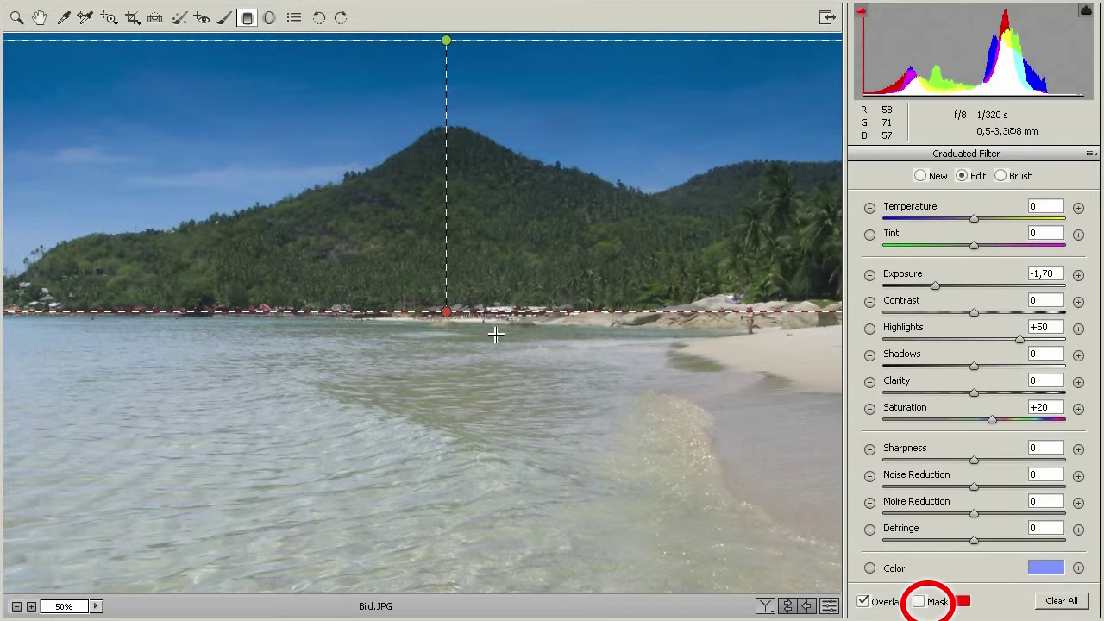
left_click(919, 602)
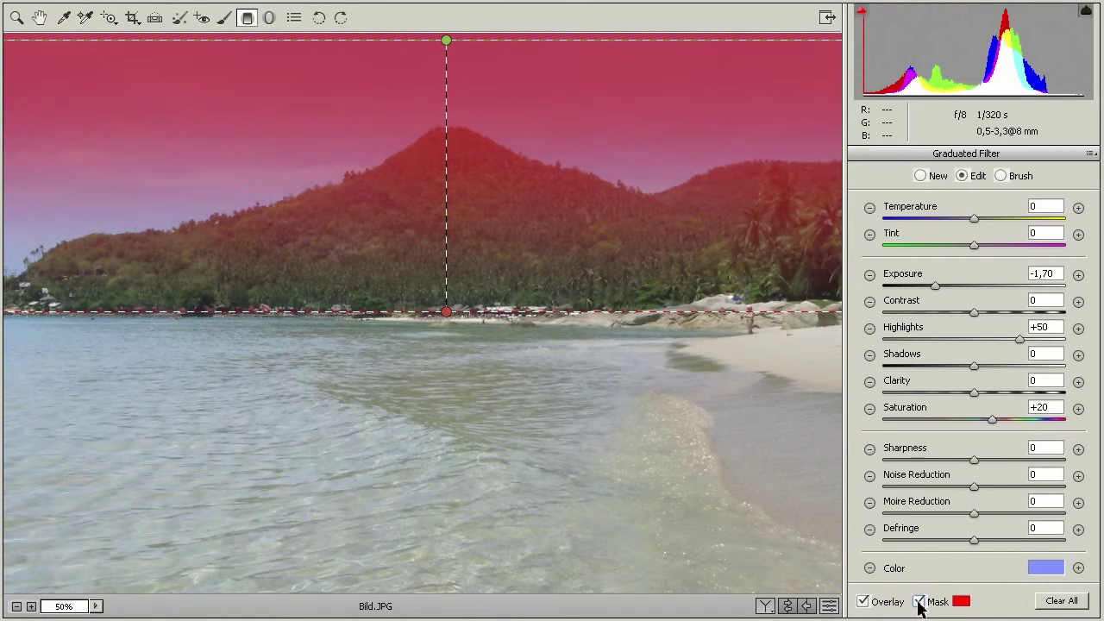
left_click(919, 602)
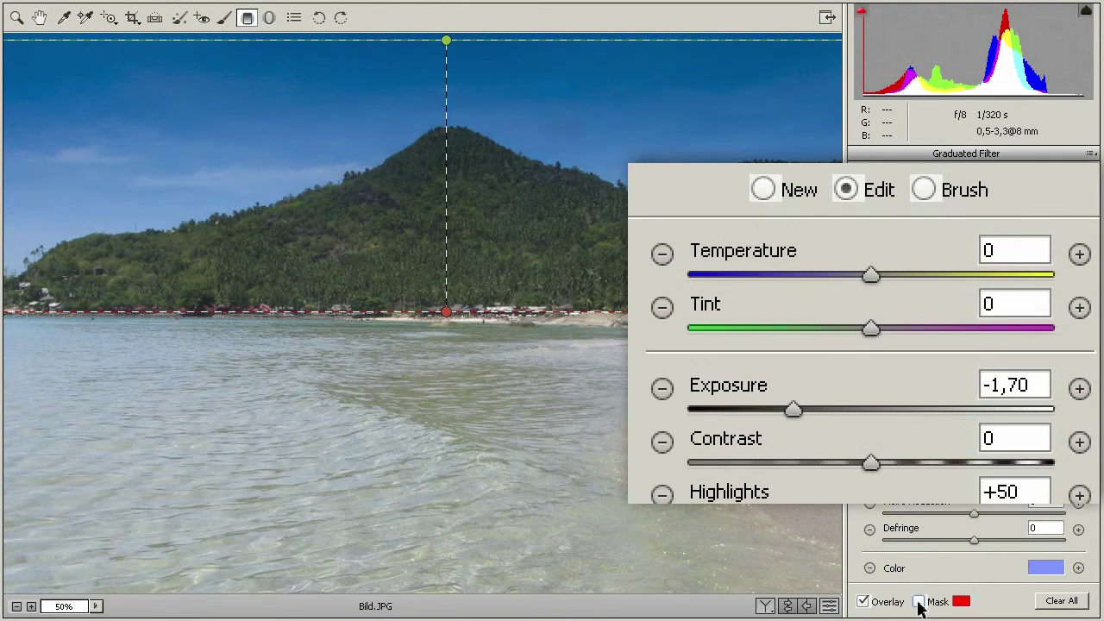
Step: Erase the filter's darkening from the mountain top and left ridge with the filter brush
left_click(924, 191)
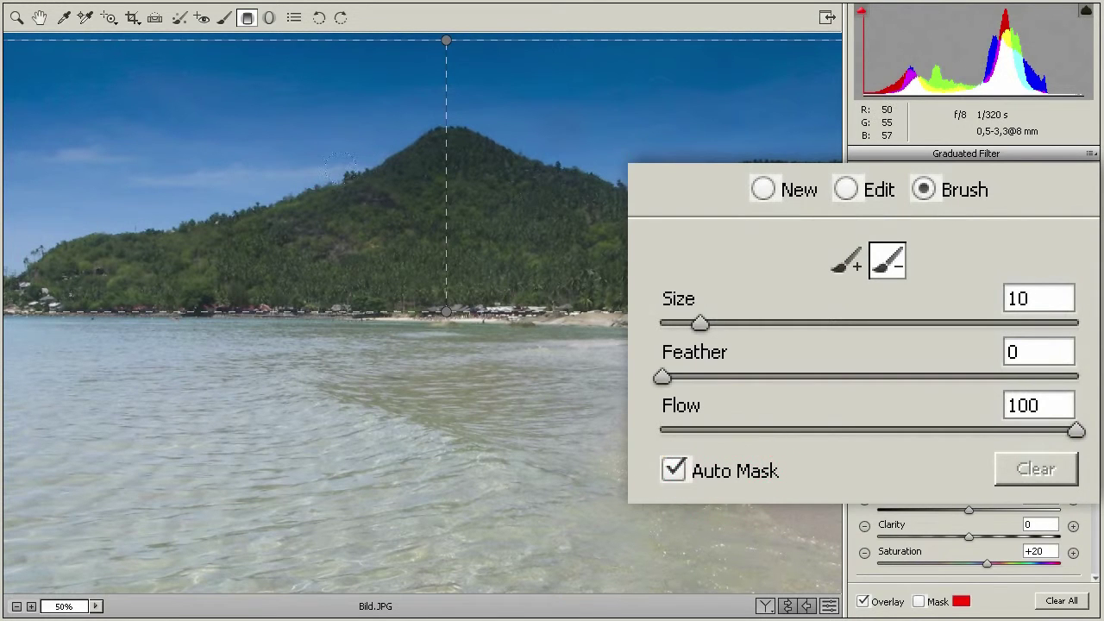
mouse_move(377, 155)
left_mouse_down()
mouse_move(424, 123)
mouse_move(526, 166)
mouse_move(469, 179)
mouse_move(632, 190)
left_mouse_up()
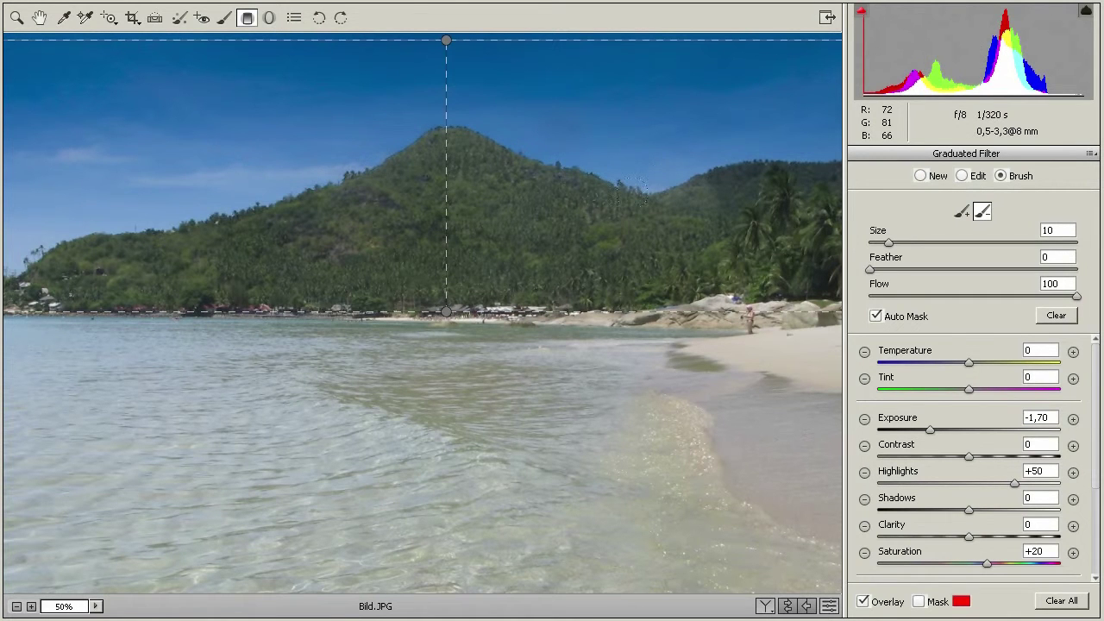
left_click_drag(356, 164, 244, 196)
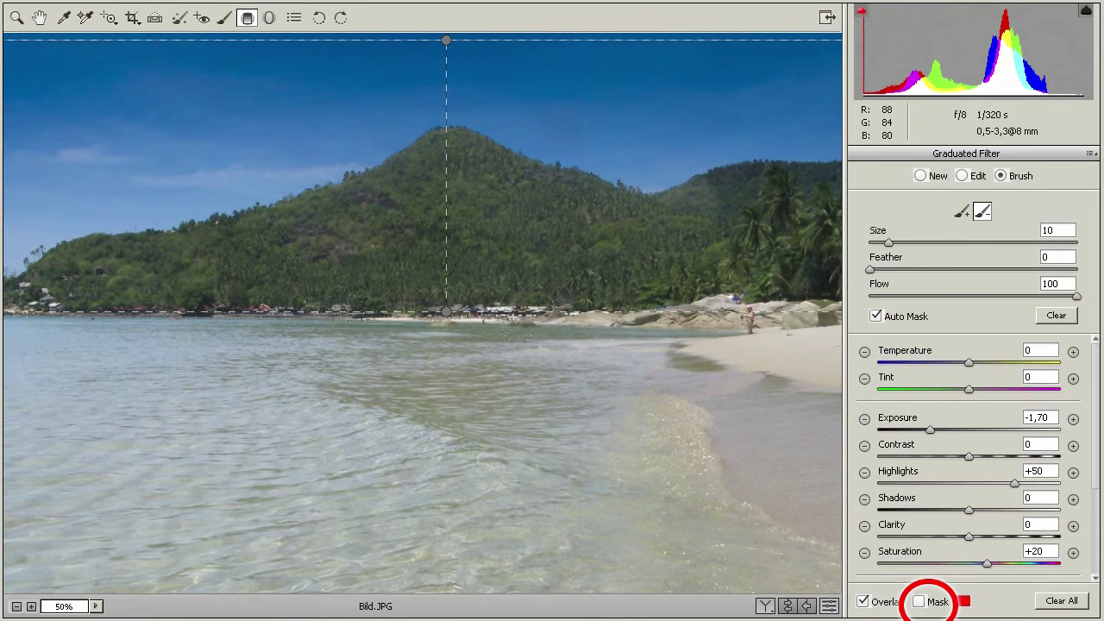
Step: Show the mask, erase the filter off the right hills and palms, and disable Auto Mask
left_click(920, 602)
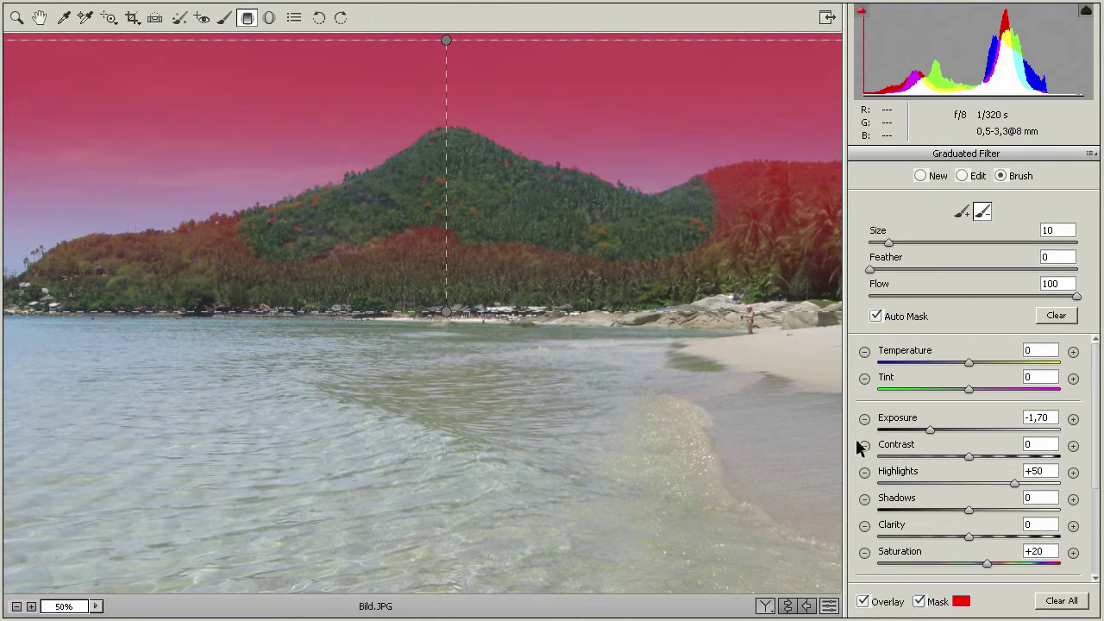
mouse_move(693, 181)
left_mouse_down()
mouse_move(809, 178)
mouse_move(779, 205)
mouse_move(619, 245)
left_mouse_up()
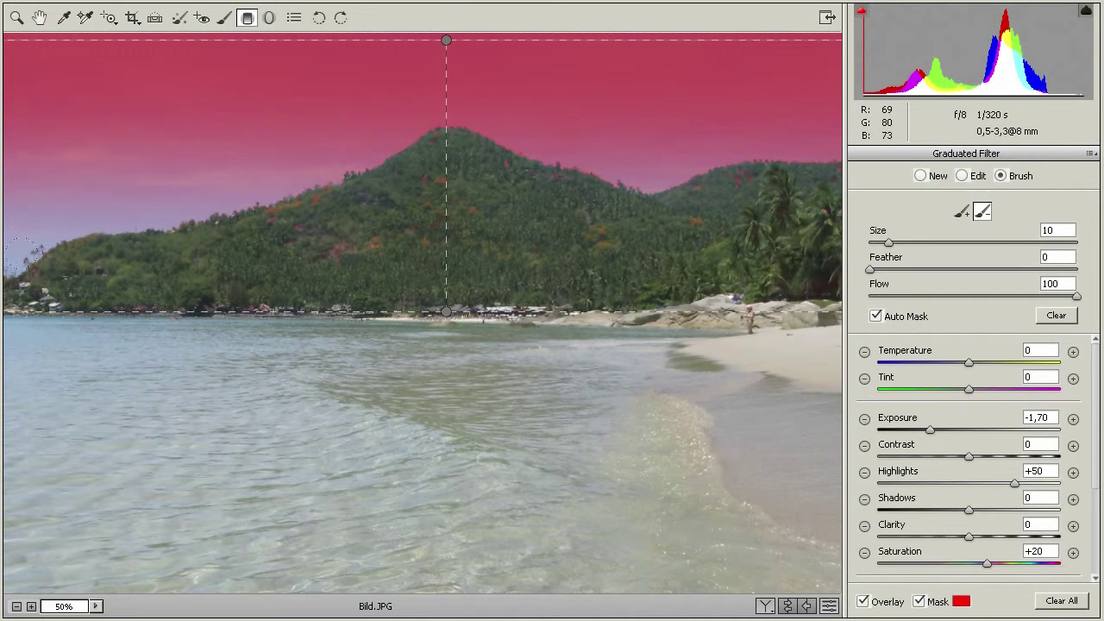
left_click(876, 316)
left_click(962, 601)
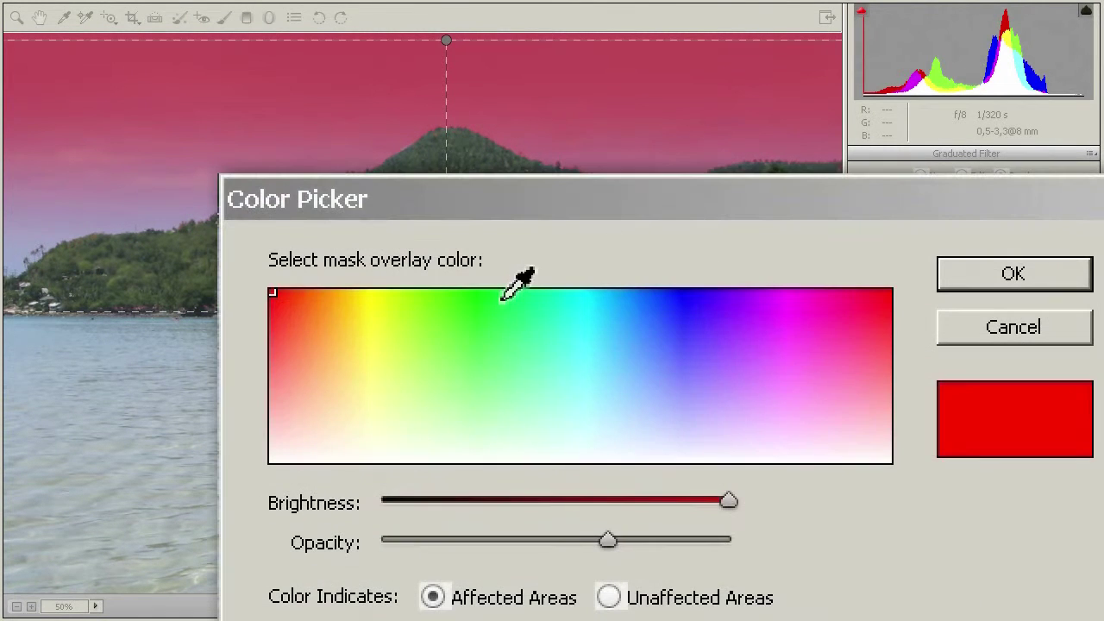
left_click(374, 351)
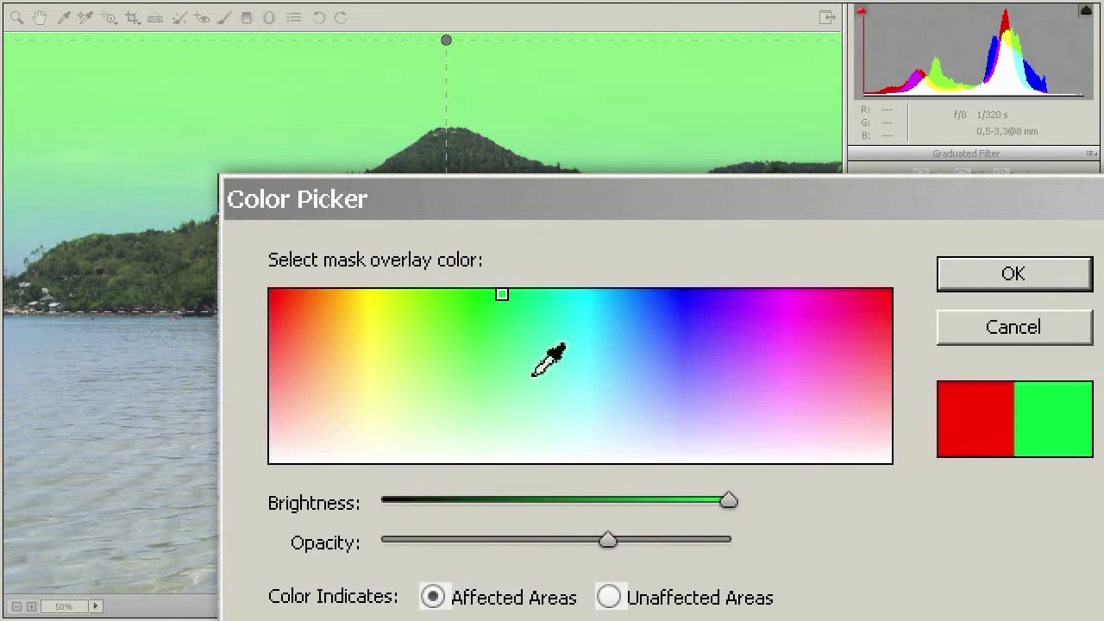
left_click_drag(552, 540, 627, 543)
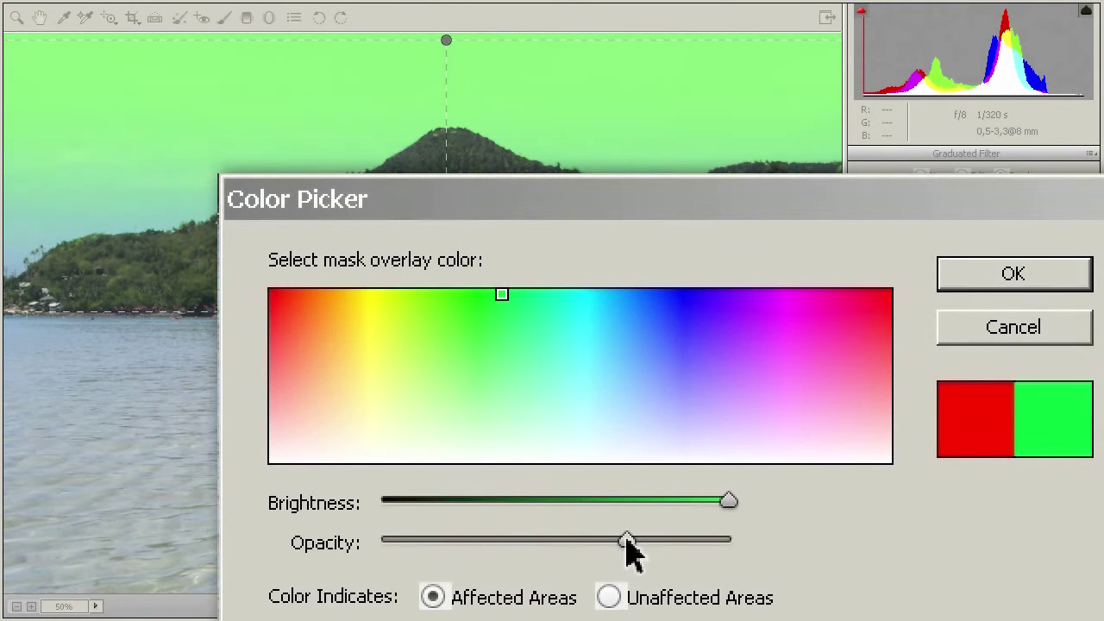
left_click(651, 603)
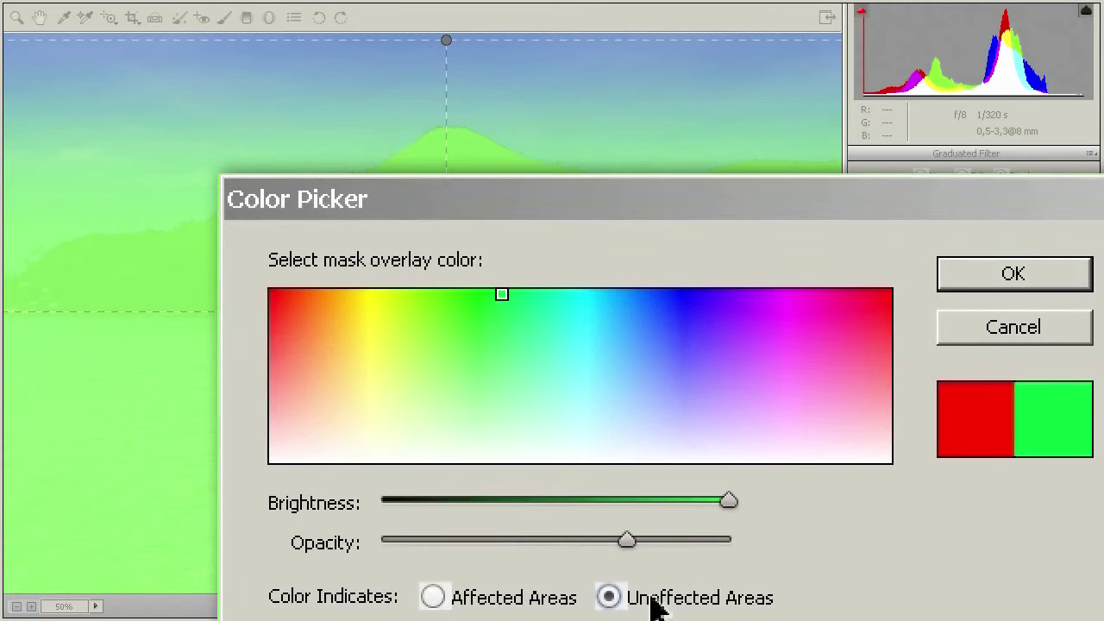
left_click(500, 602)
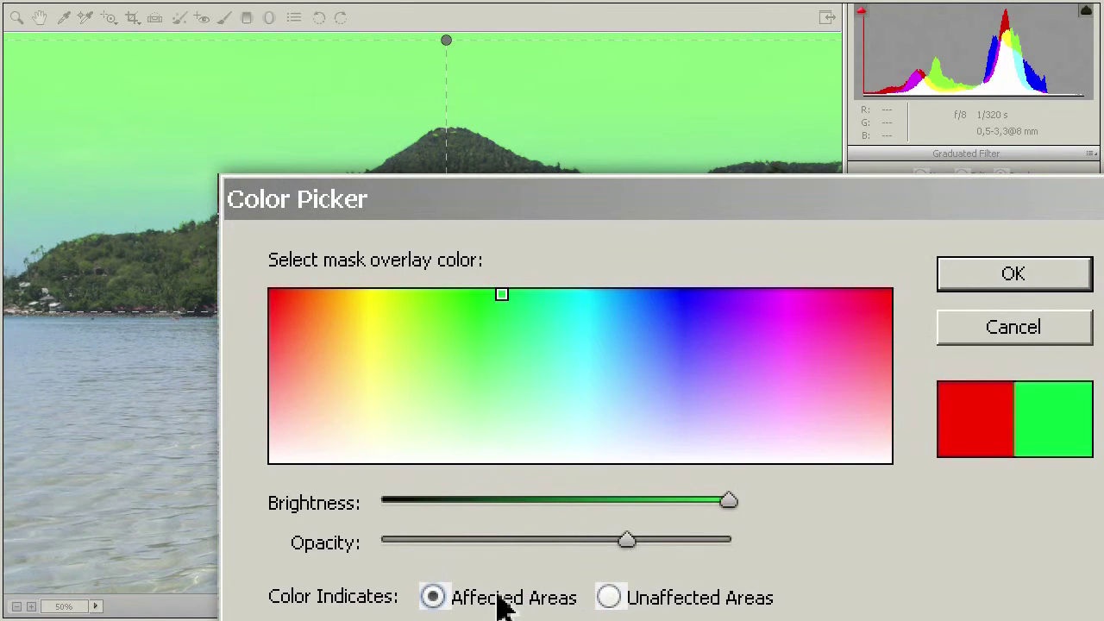
left_click(983, 335)
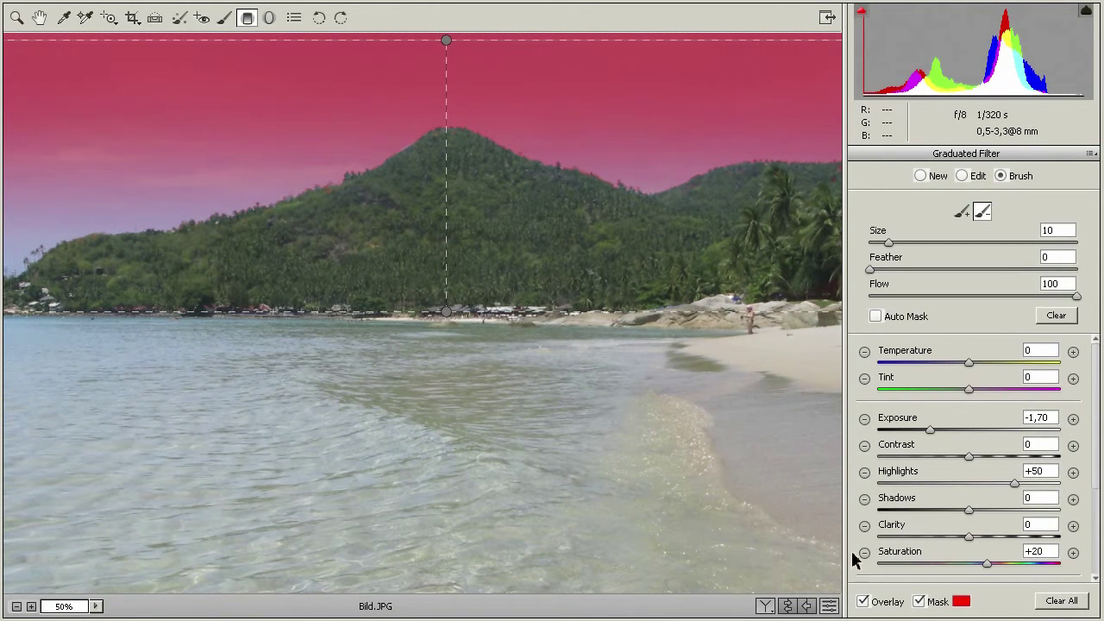
Step: Hide the mask, paint the sky with an auto-masked adding brush, then undo both strokes
left_click(919, 602)
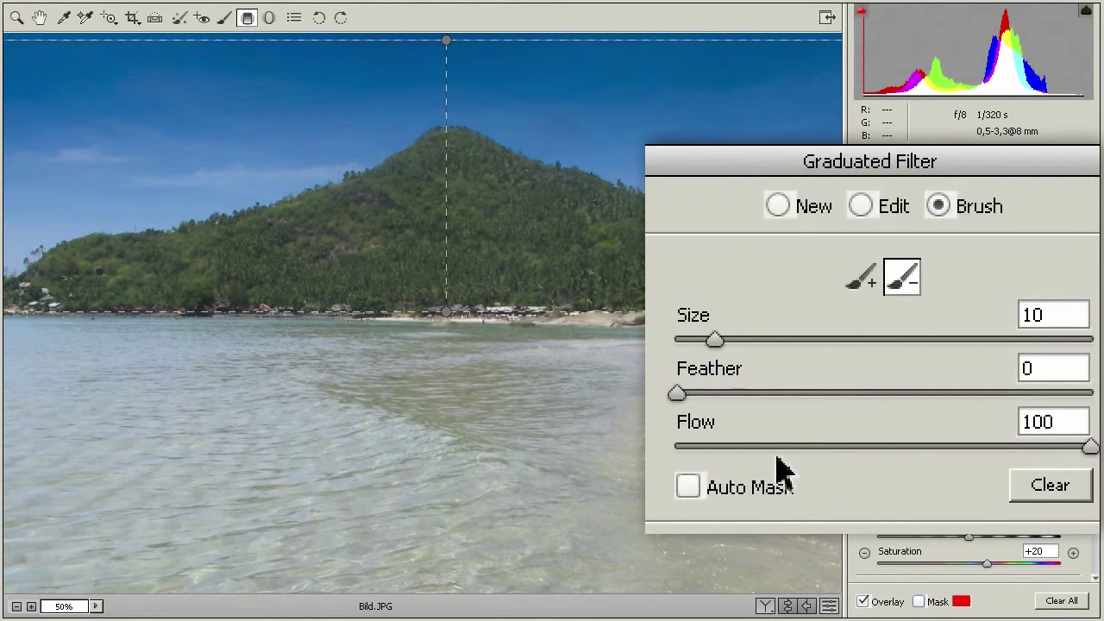
left_click(859, 288)
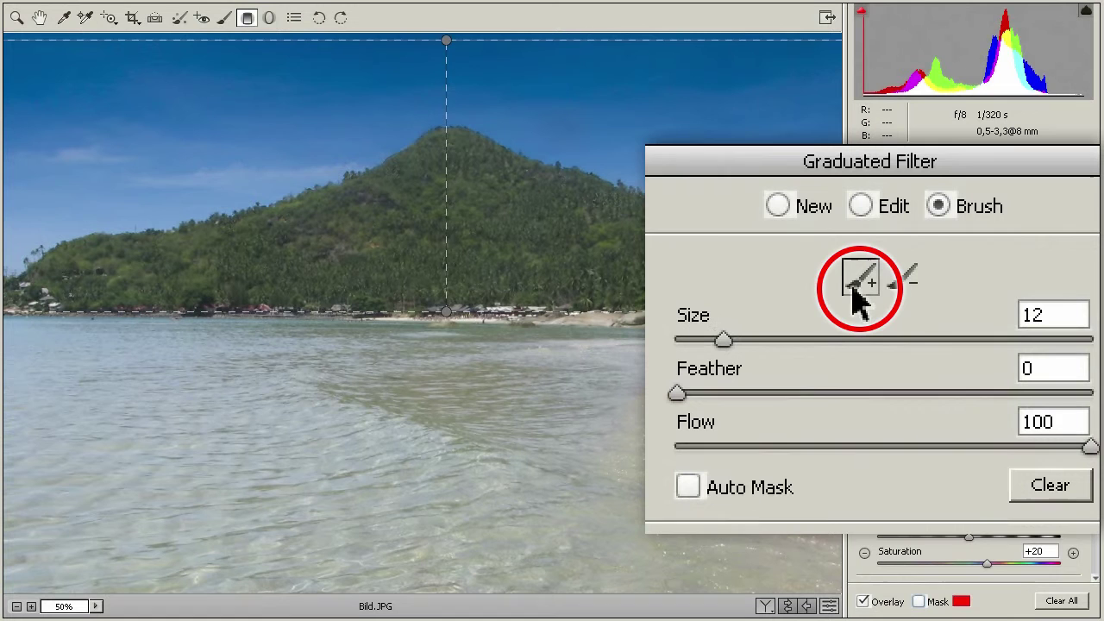
left_click(688, 488)
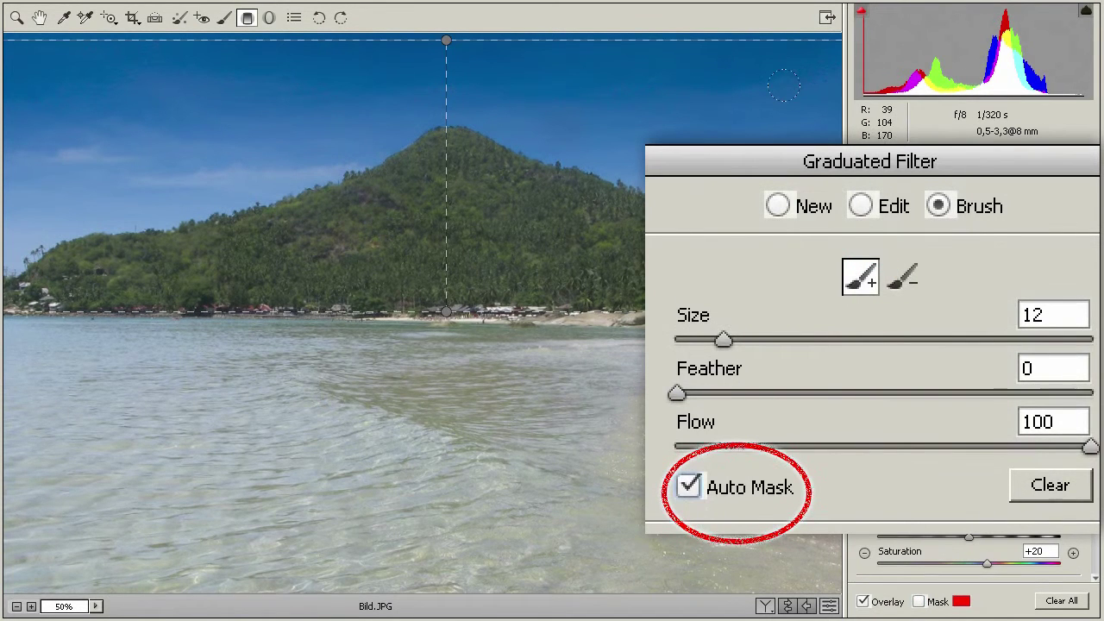
mouse_move(819, 104)
left_mouse_down()
mouse_move(780, 121)
mouse_move(470, 100)
mouse_move(359, 75)
mouse_move(321, 116)
mouse_move(248, 153)
mouse_move(122, 188)
mouse_move(5, 190)
mouse_move(16, 259)
mouse_move(52, 112)
mouse_move(279, 51)
left_mouse_up()
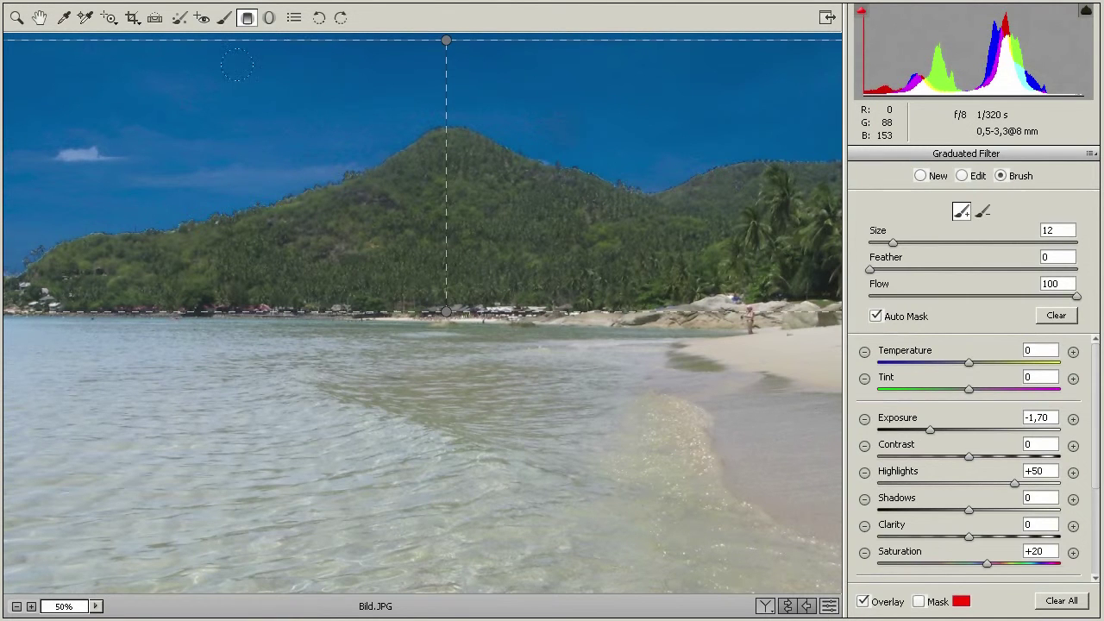
left_click_drag(25, 122, 111, 114)
key("ctrl+z")
key("ctrl+alt+z")
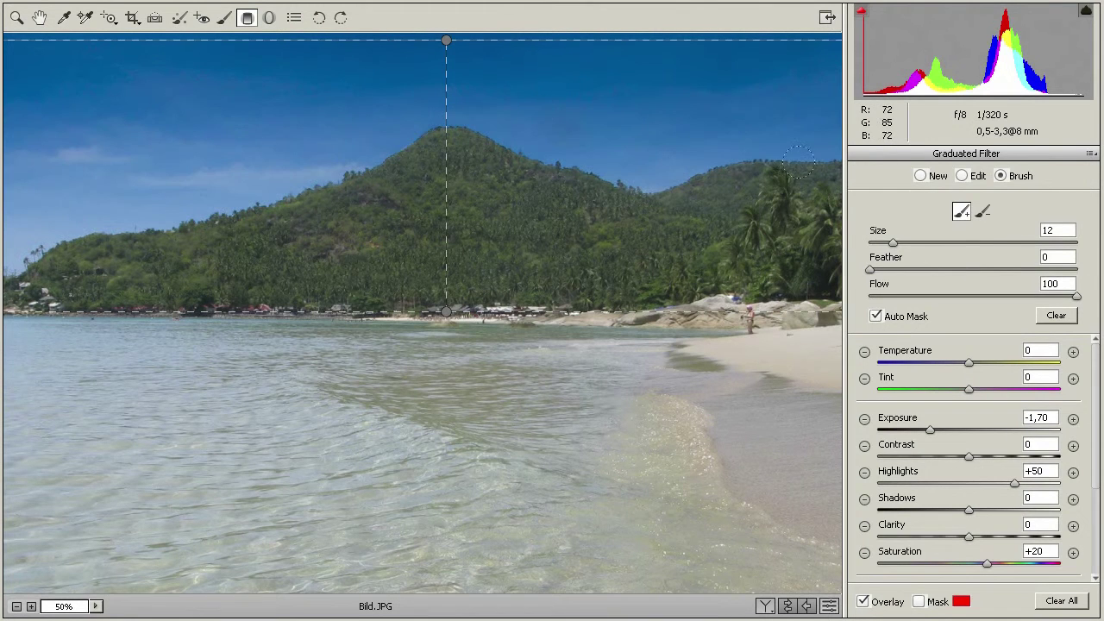
Step: Set the adding brush to size 24 and feather 100 with Auto Mask off
left_click_drag(893, 242, 918, 256)
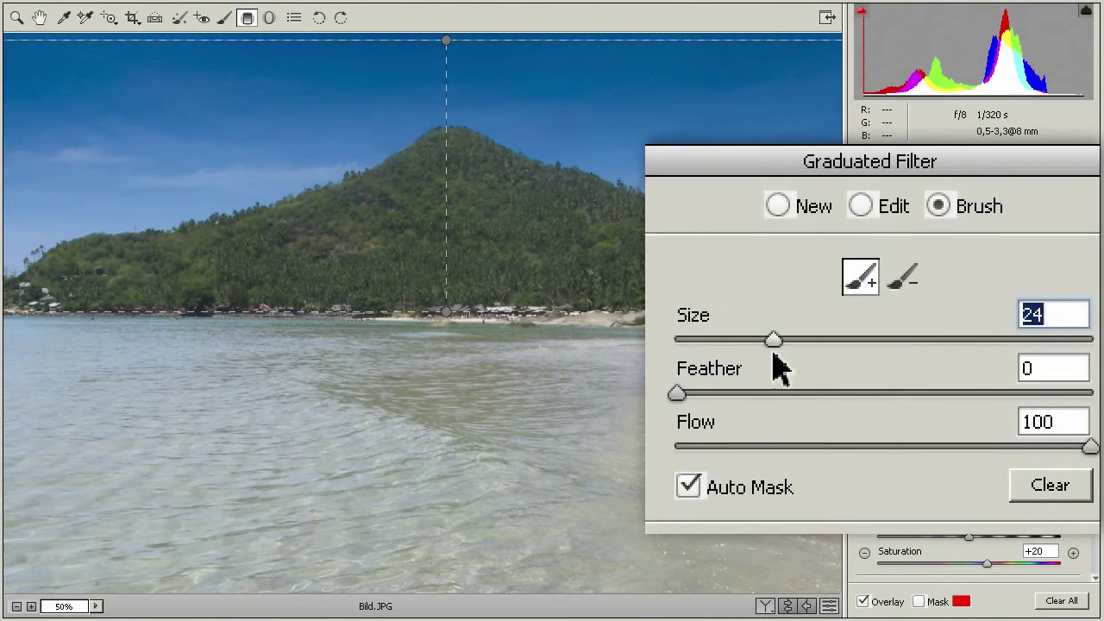
left_click_drag(732, 392, 1091, 393)
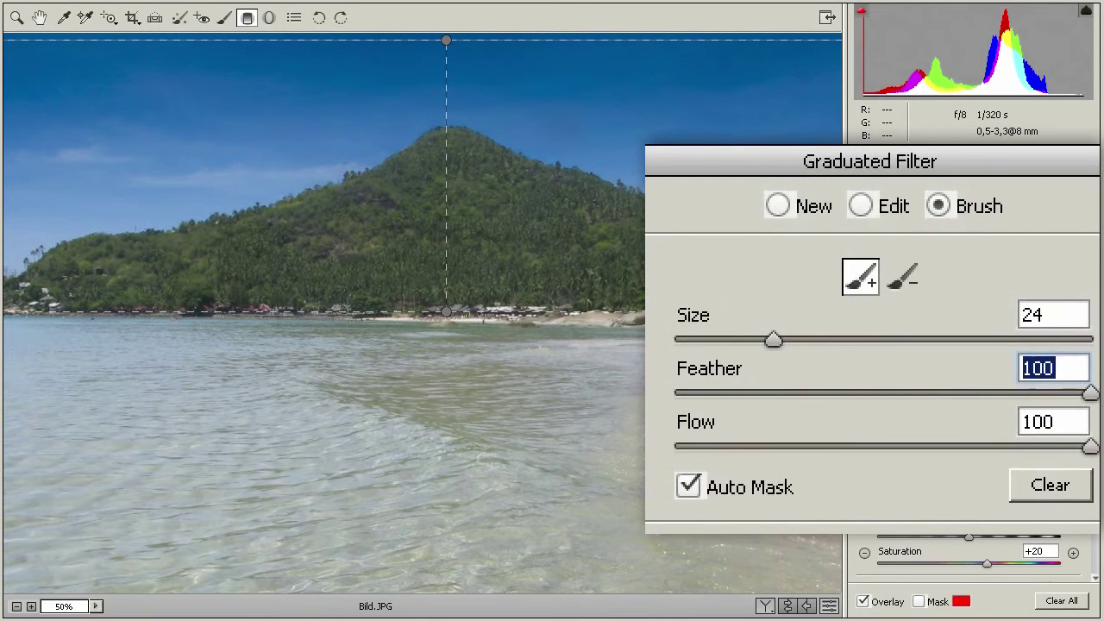
left_click(688, 486)
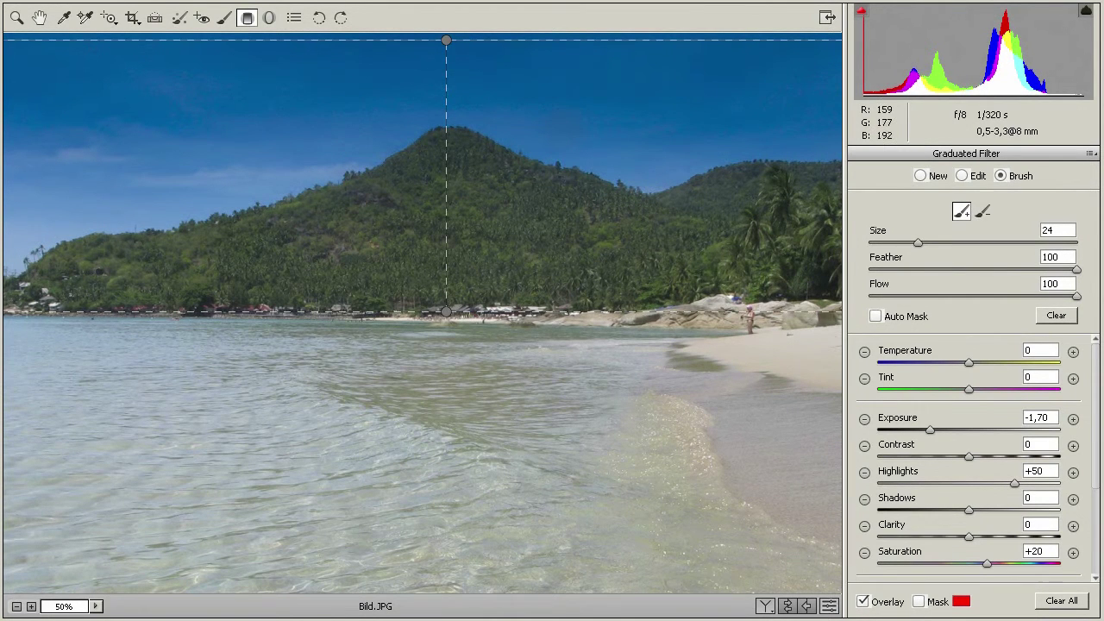
left_click(73, 607)
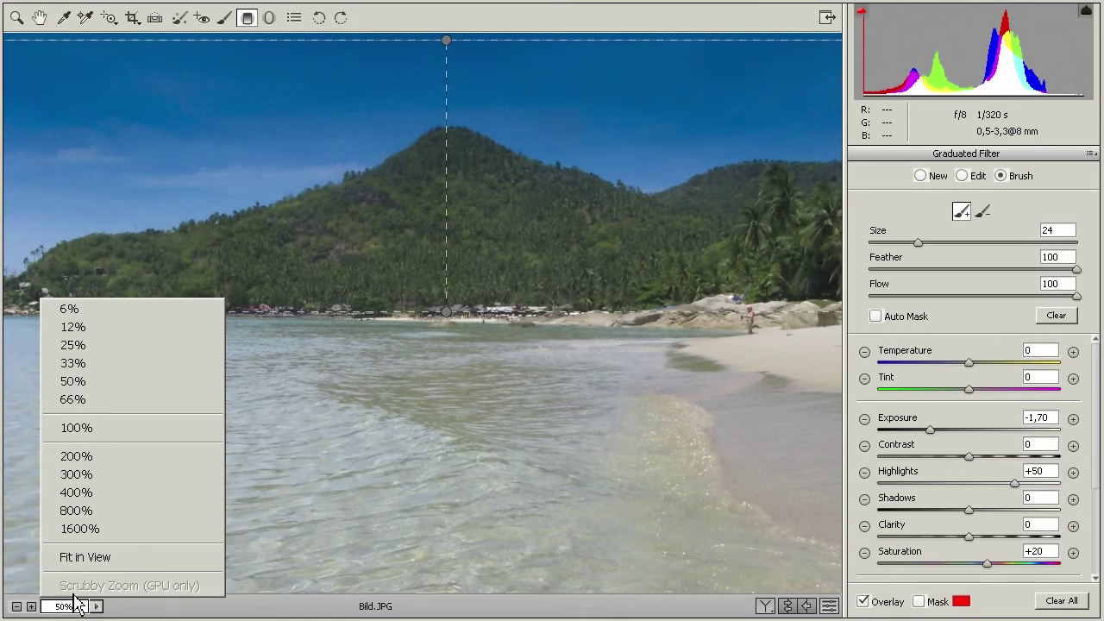
Step: Fit the photo in view and draw a new graduated filter up from the bottom over the water
left_click(79, 559)
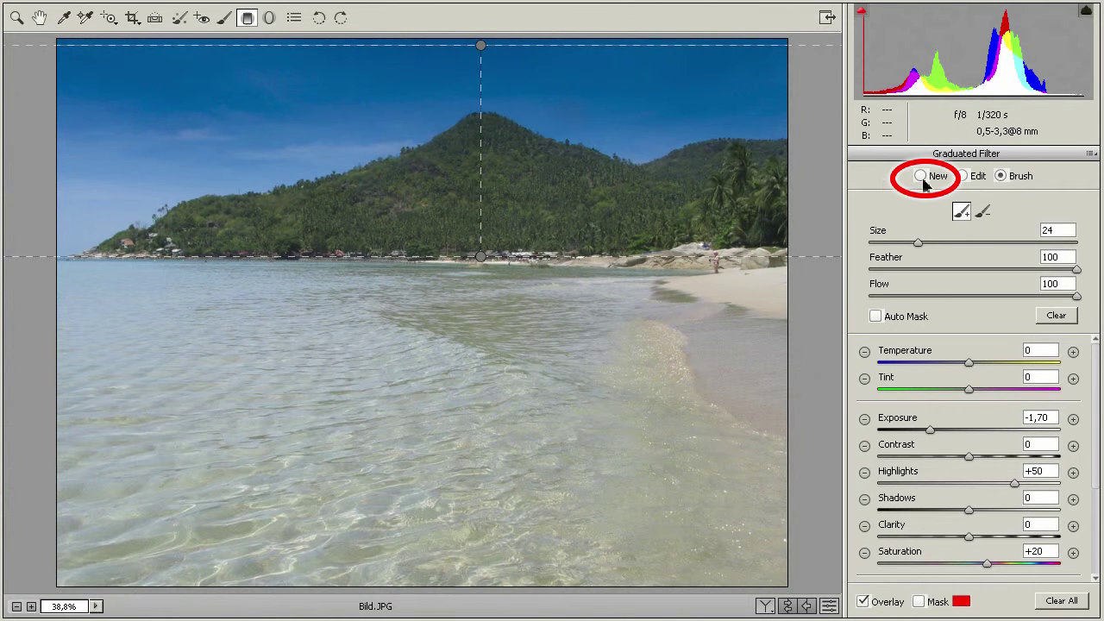
left_click(922, 177)
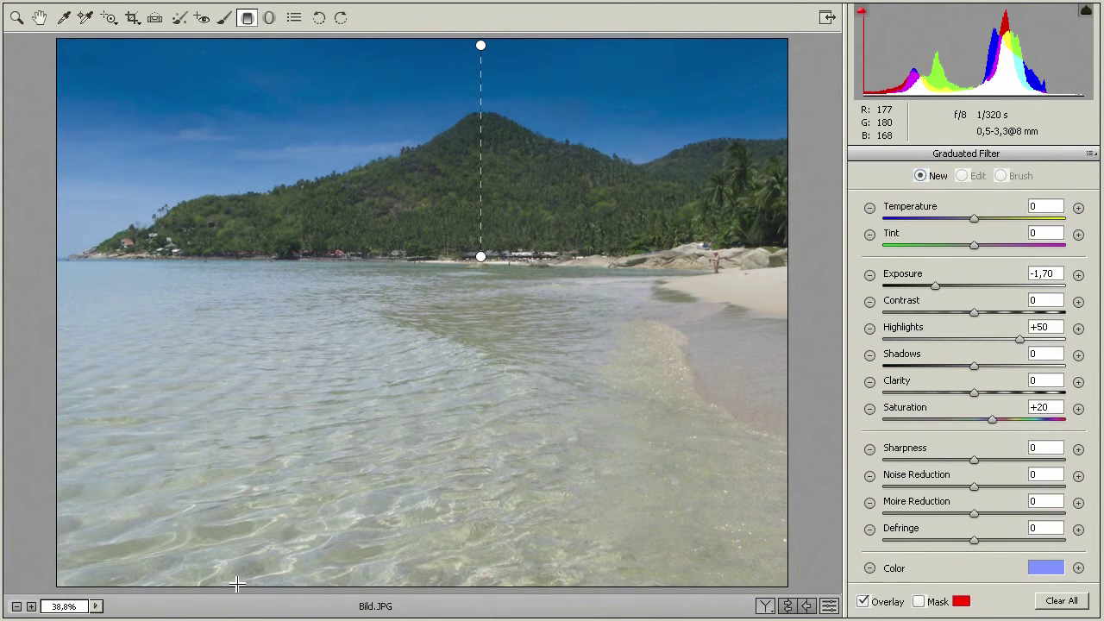
left_click_drag(236, 583, 287, 239)
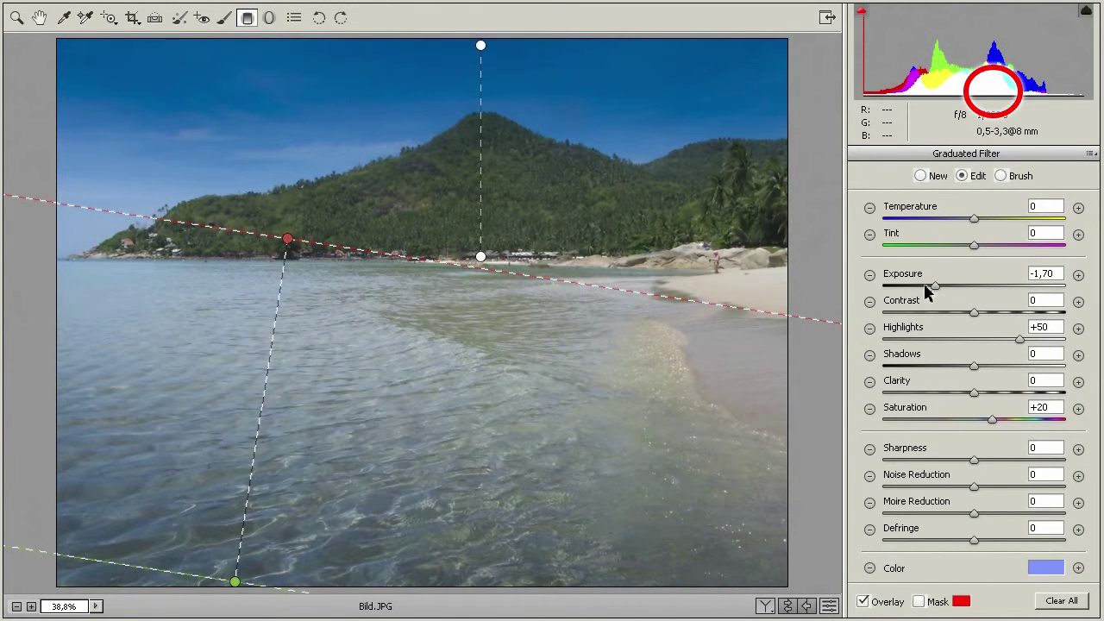
Step: Give the water filter Exposure -0.90, Highlights +12, Clarity +46, Saturation 0, and no colour tint
left_click_drag(928, 293, 958, 297)
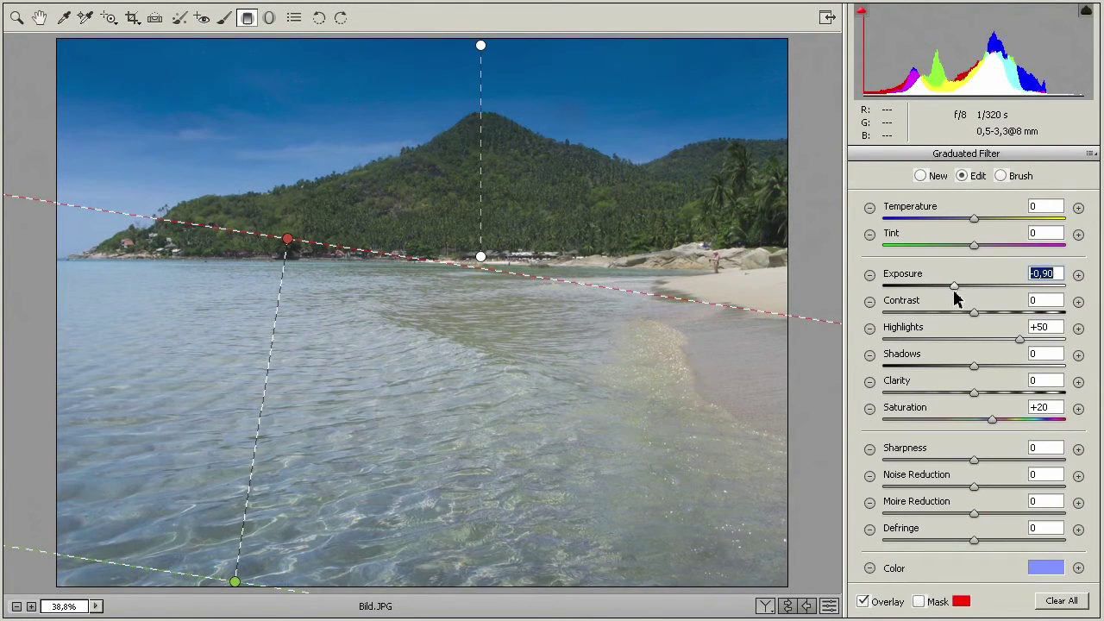
left_click(985, 340)
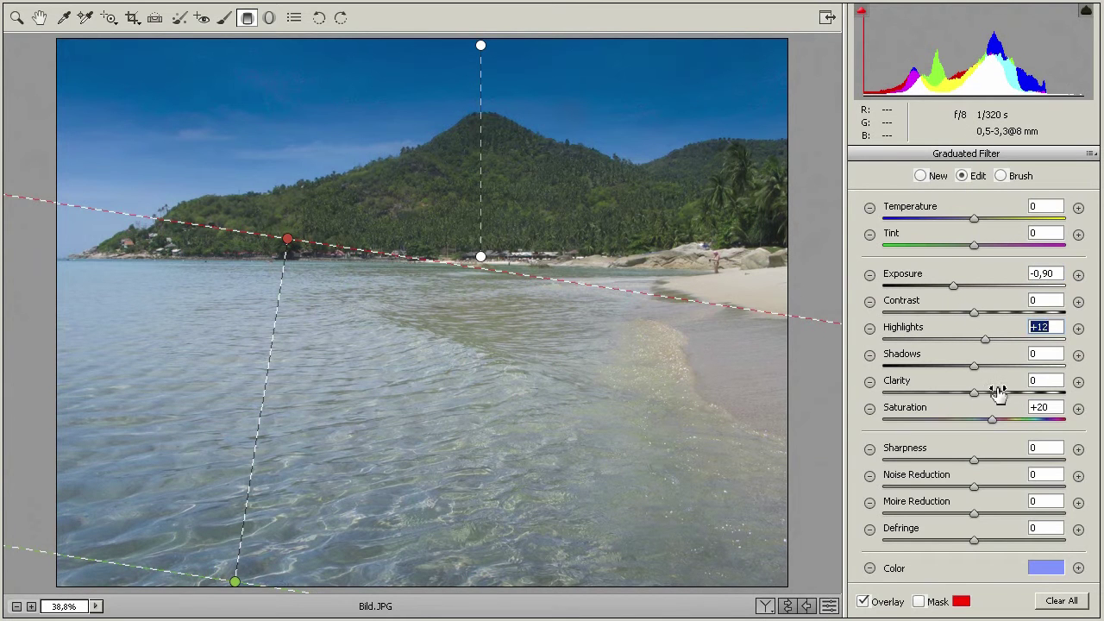
left_click_drag(998, 392, 1014, 403)
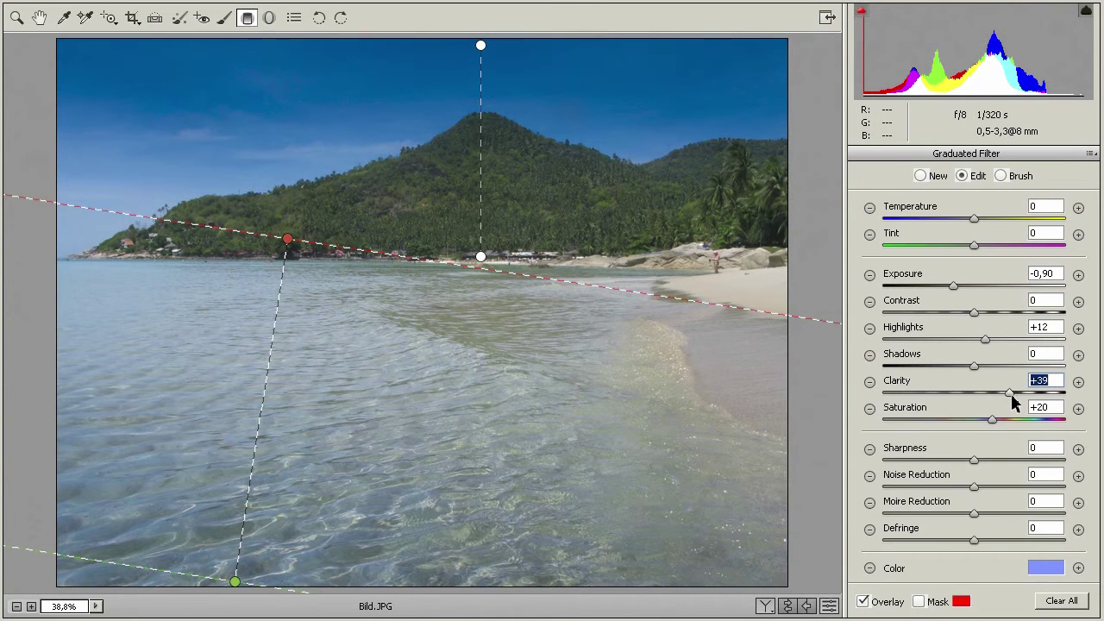
left_click(975, 420)
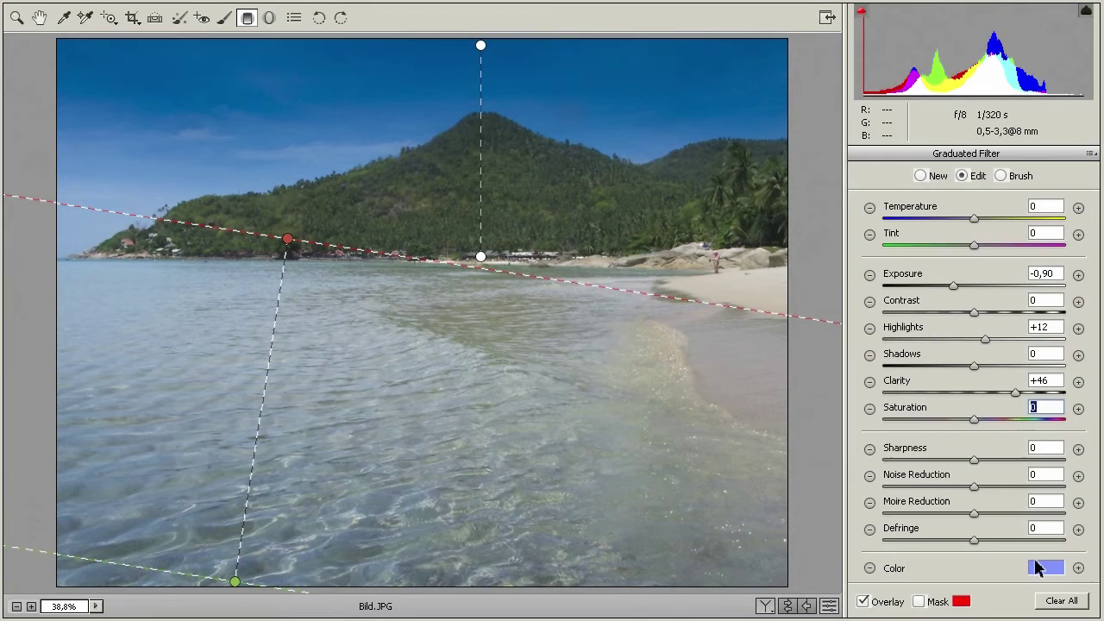
left_click(1038, 568)
left_click(461, 485)
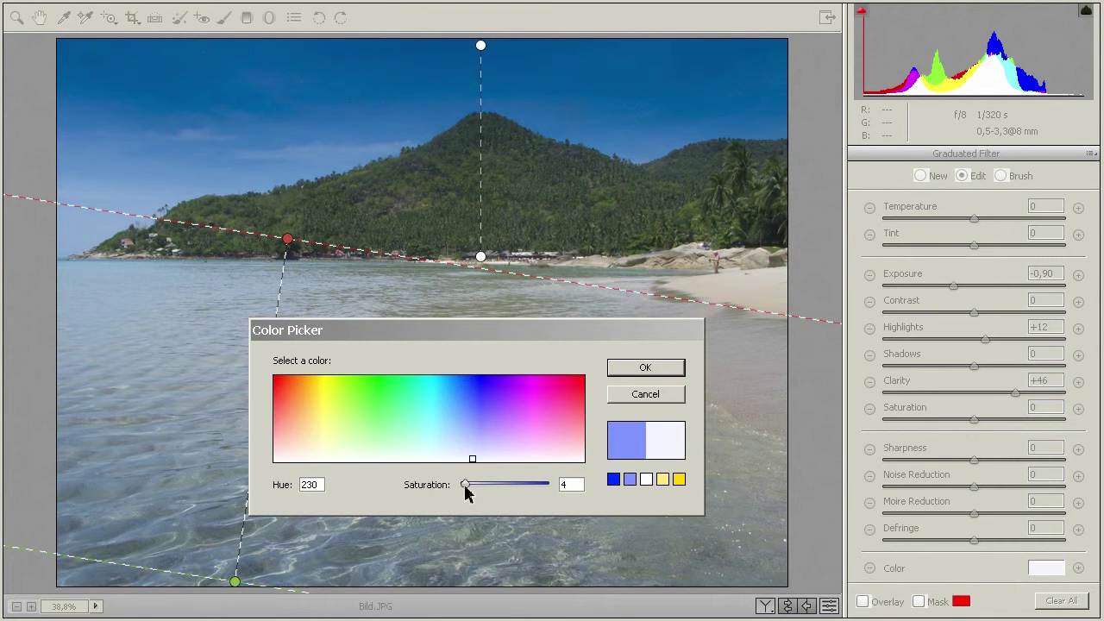
Step: Confirm the neutral filter colour, hide the filter overlay, and show Before/After side by side
left_click(645, 369)
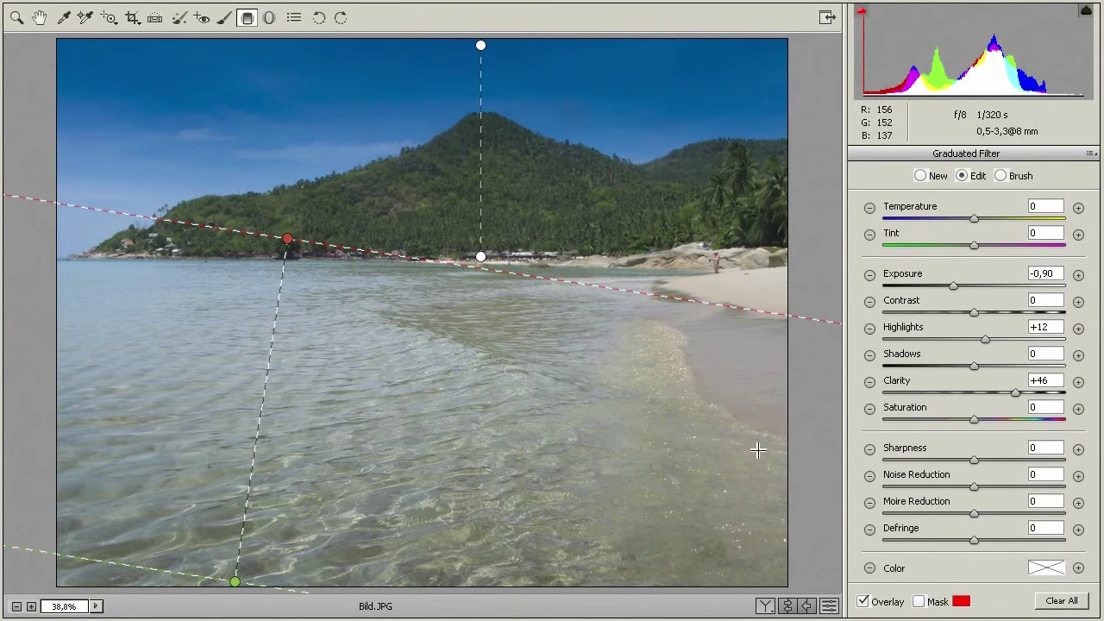
left_click(862, 601)
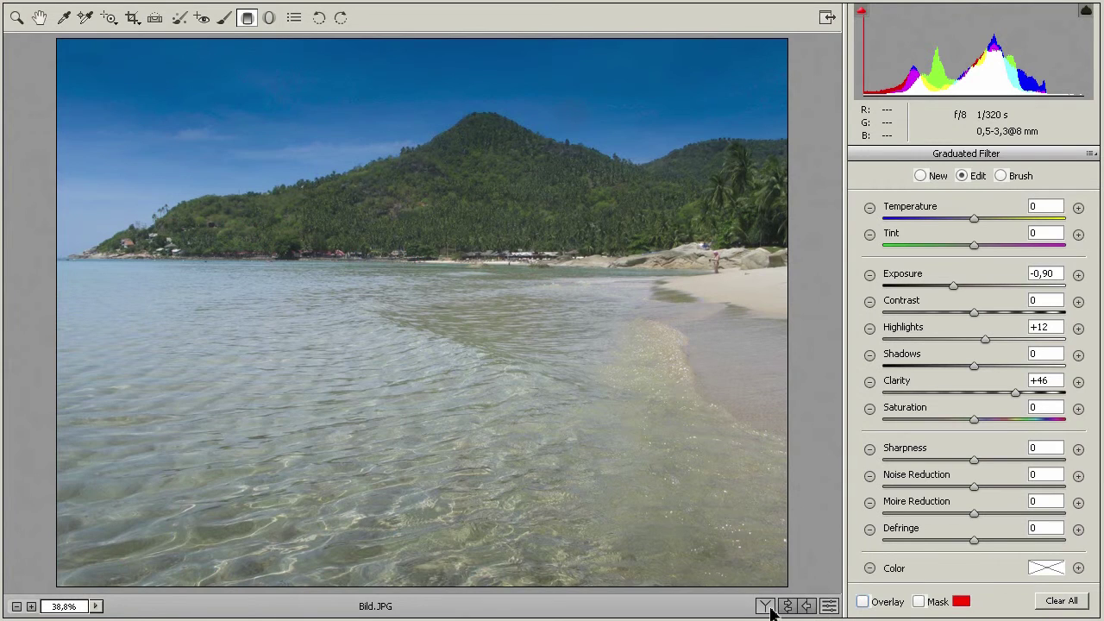
left_click(765, 606)
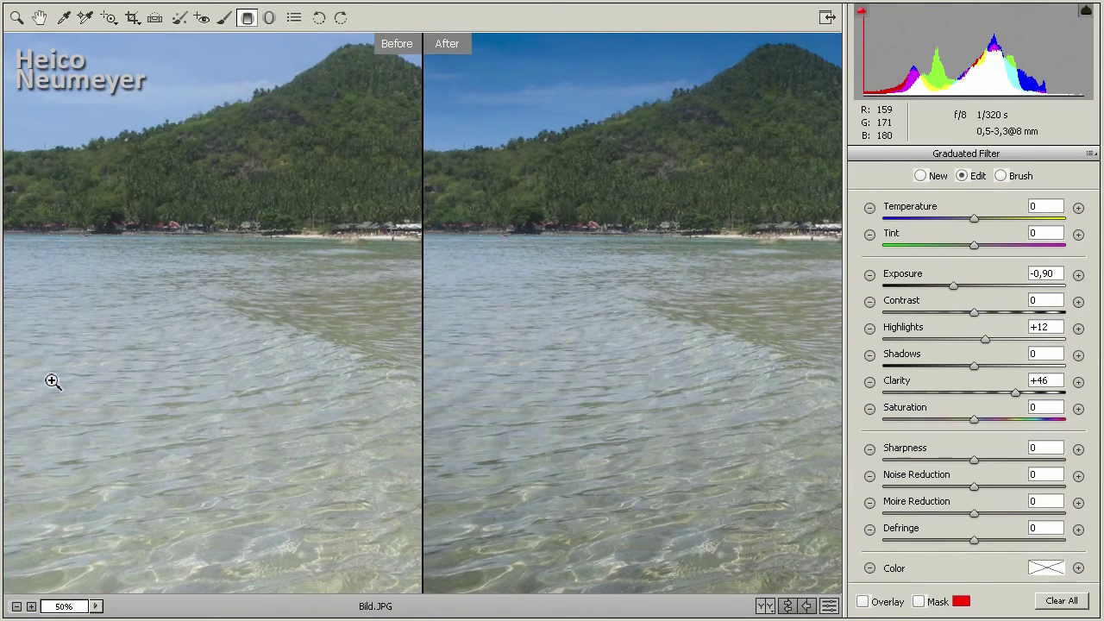